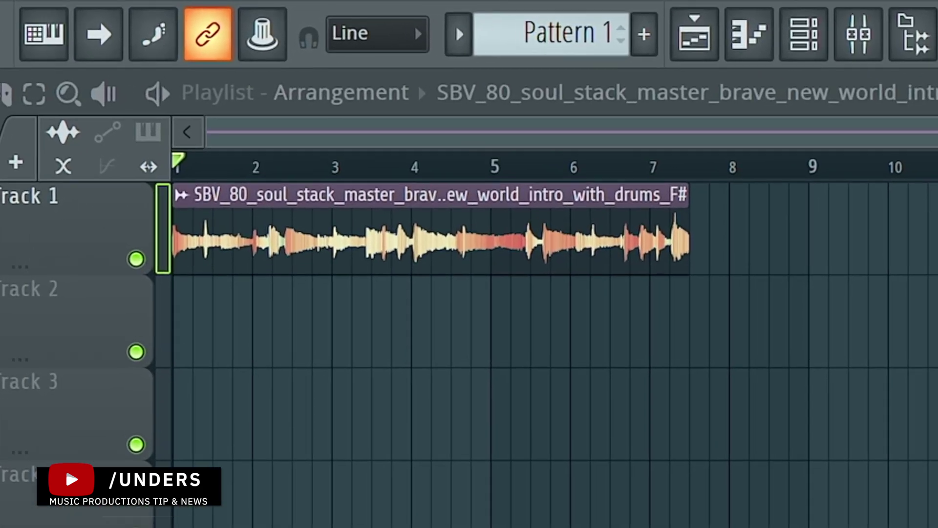
# Step: Play back the soul stack sample on Track 1 to hear it with drums
pyautogui.press('space')
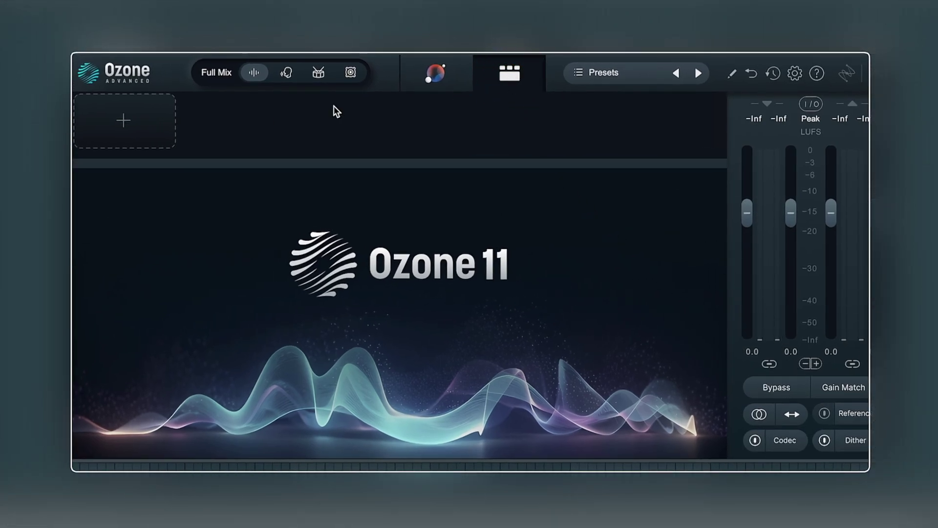
# Step: Isolate Ozone 11's Drums stem and set its input gain to -20 dB
pyautogui.click(519, 82)
pyautogui.click(523, 76)
pyautogui.click(317, 74)
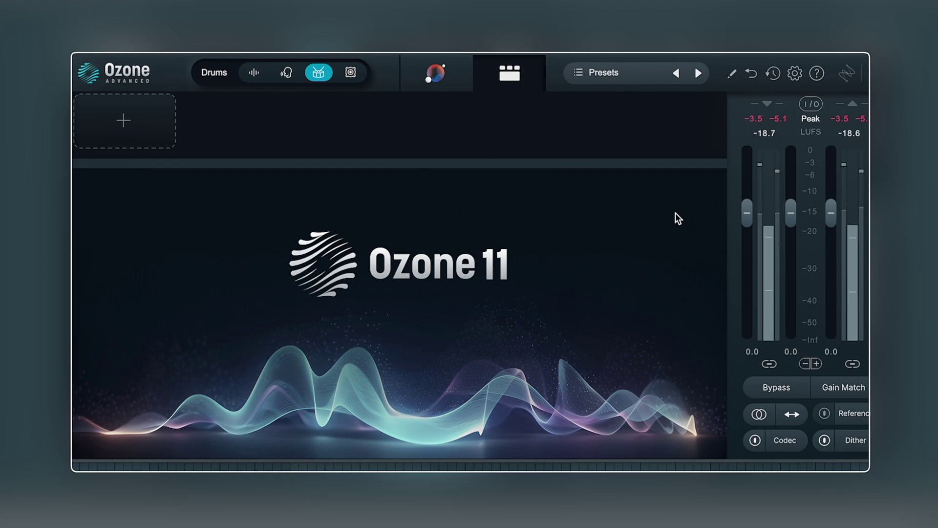
pyautogui.moveTo(746, 216); pyautogui.dragTo(743, 143)
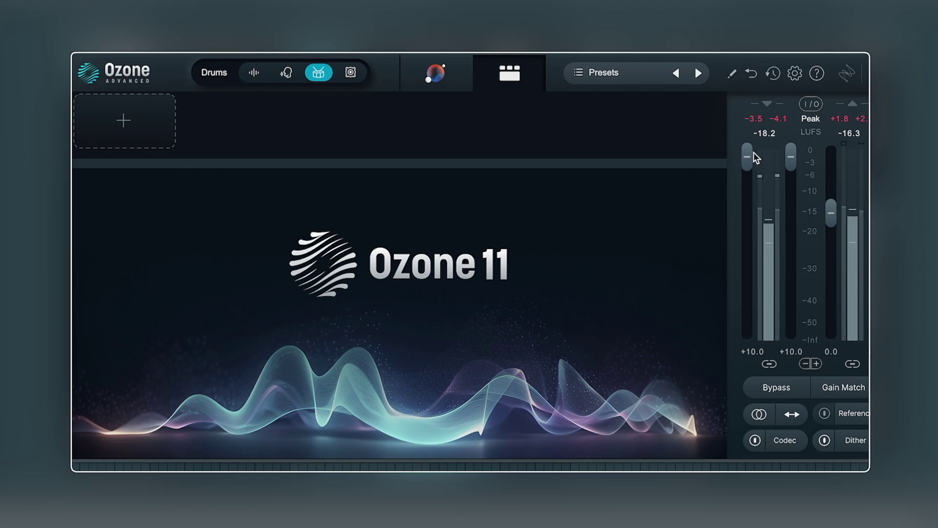
pyautogui.moveTo(753, 156); pyautogui.dragTo(765, 331)
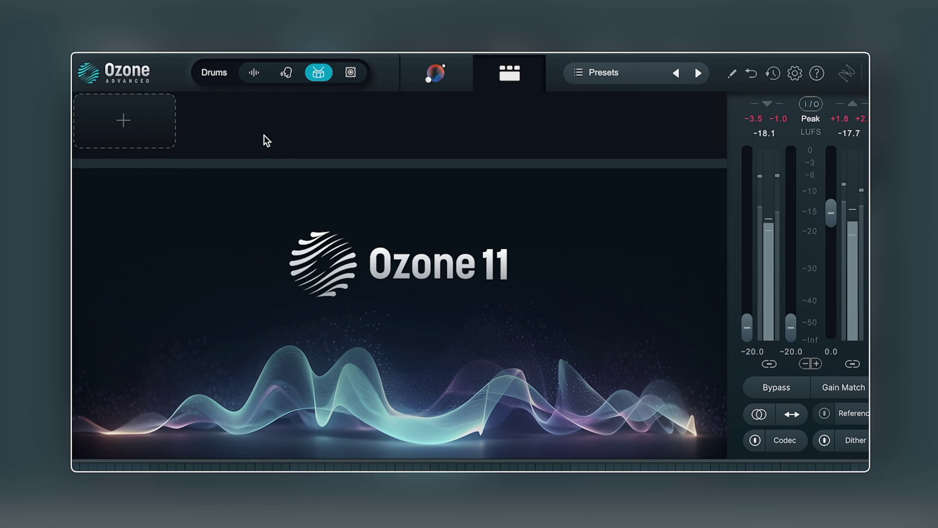
pyautogui.click(139, 126)
# Step: Add an Equalizer module with bands at 20 Hz and 13806 Hz, making the 20 Hz band a flat high-pass
pyautogui.click(154, 173)
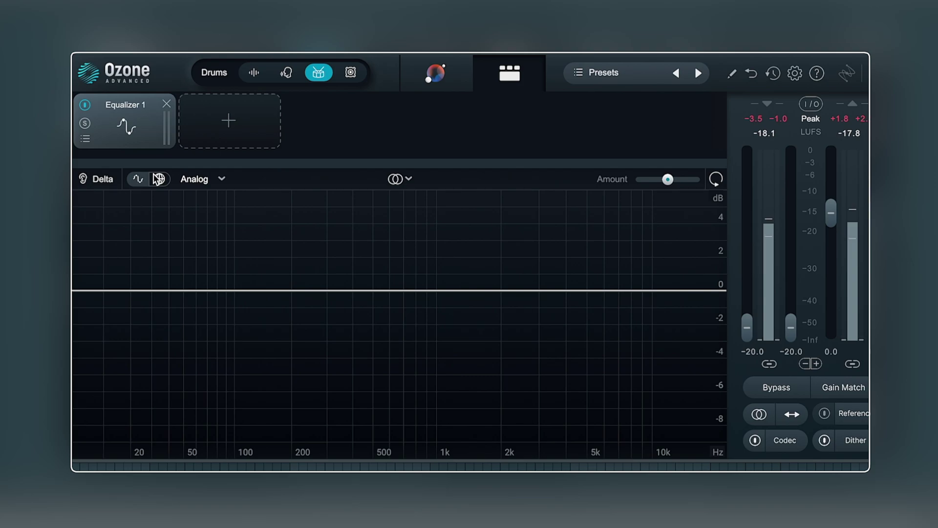
pyautogui.click(95, 290)
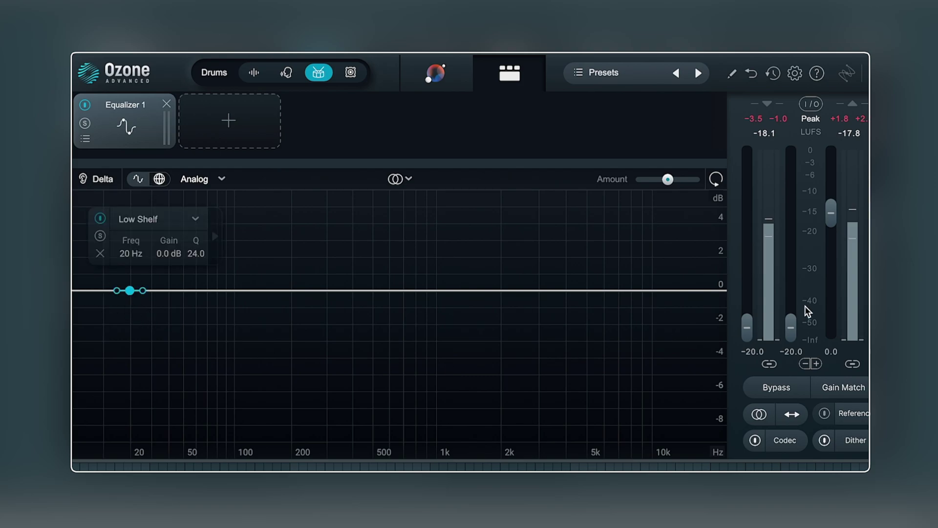
pyautogui.click(682, 291)
pyautogui.click(130, 290)
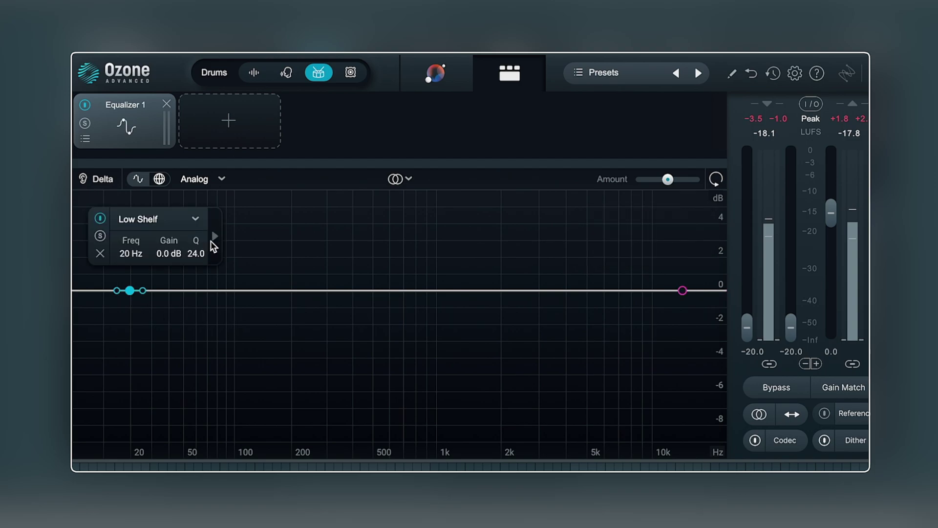
pyautogui.click(186, 221)
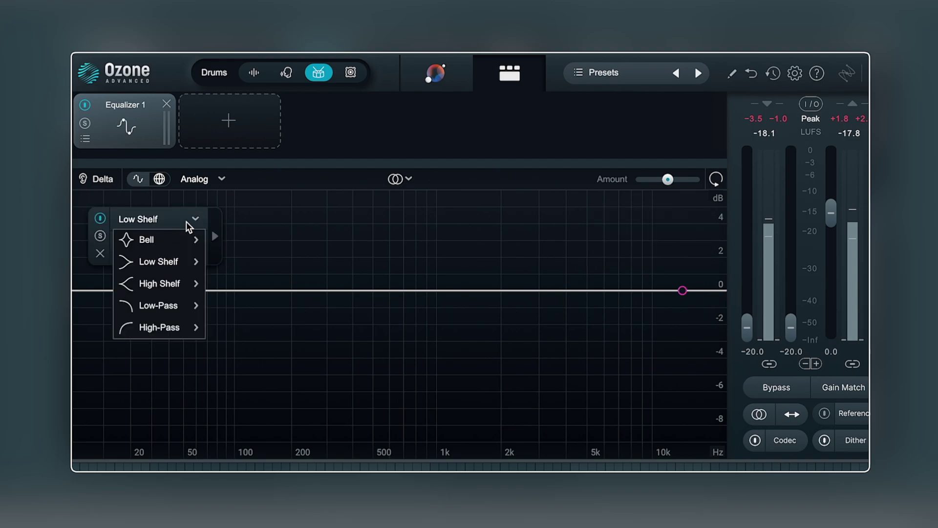
pyautogui.moveTo(167, 332)
pyautogui.click(252, 332)
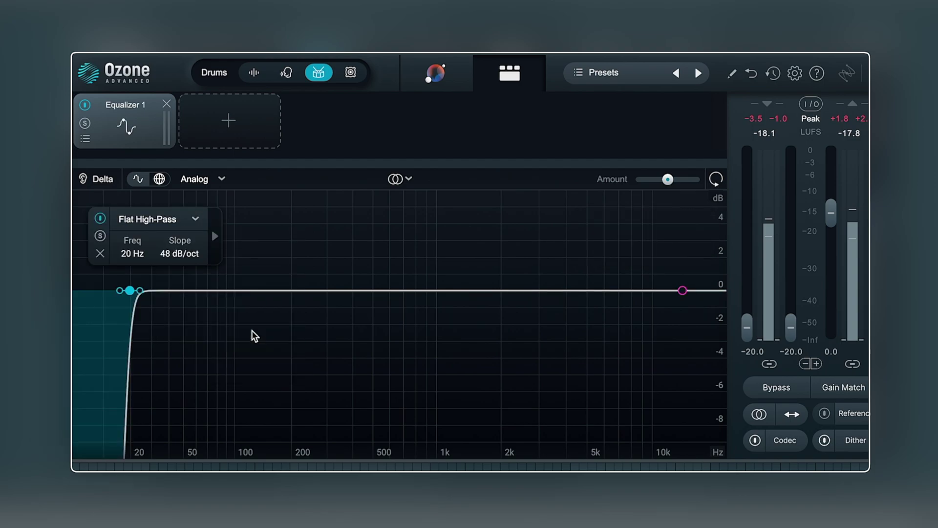
# Step: Make the upper band a 48 dB/oct flat low-pass at 2109 Hz, and move the high-pass to 4919 Hz
pyautogui.click(683, 290)
pyautogui.click(645, 219)
pyautogui.moveTo(668, 308)
pyautogui.click(575, 312)
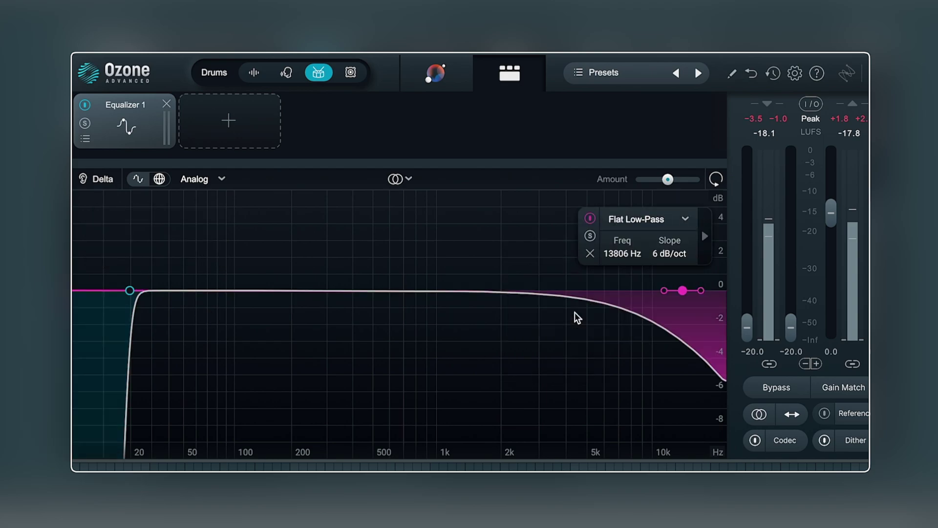
pyautogui.click(701, 290)
pyautogui.moveTo(696, 294); pyautogui.dragTo(692, 295)
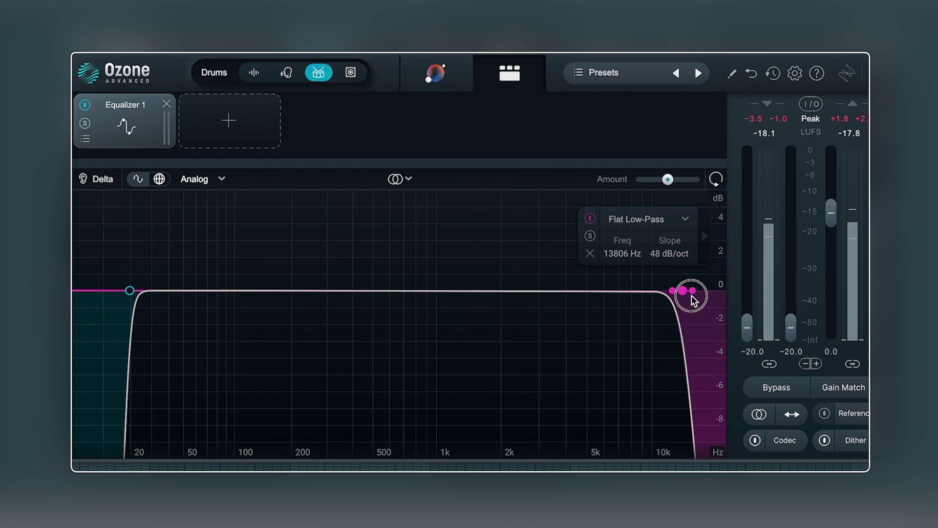
pyautogui.moveTo(129, 290); pyautogui.dragTo(586, 300)
pyautogui.moveTo(682, 293); pyautogui.dragTo(505, 291)
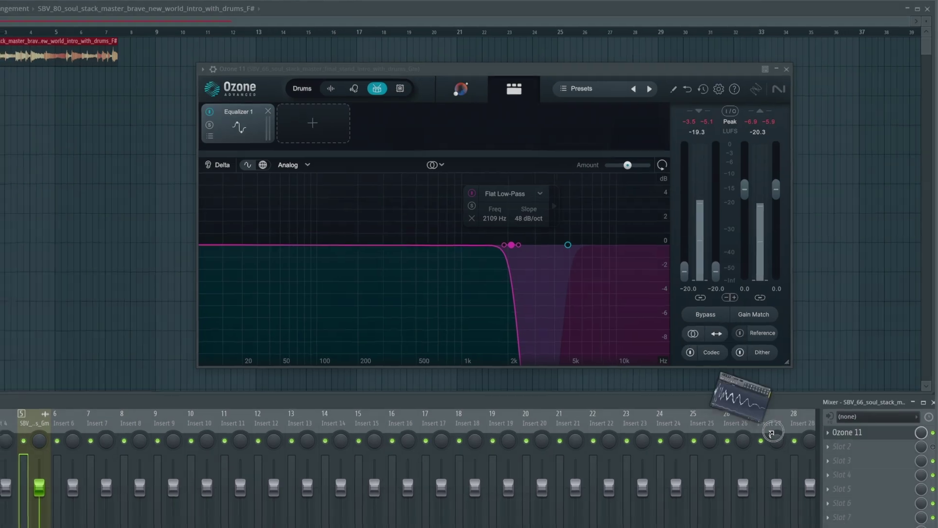
# Step: Load Edison after Ozone 11 on the sample's insert and capture the processed audio
pyautogui.moveTo(772, 432); pyautogui.dragTo(858, 451)
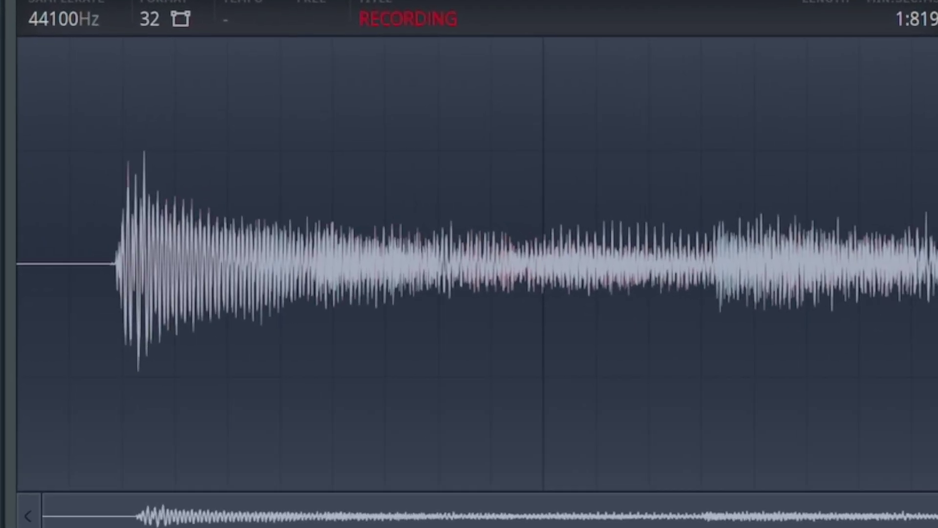
pyautogui.moveTo(184, 293); pyautogui.dragTo(383, 293)
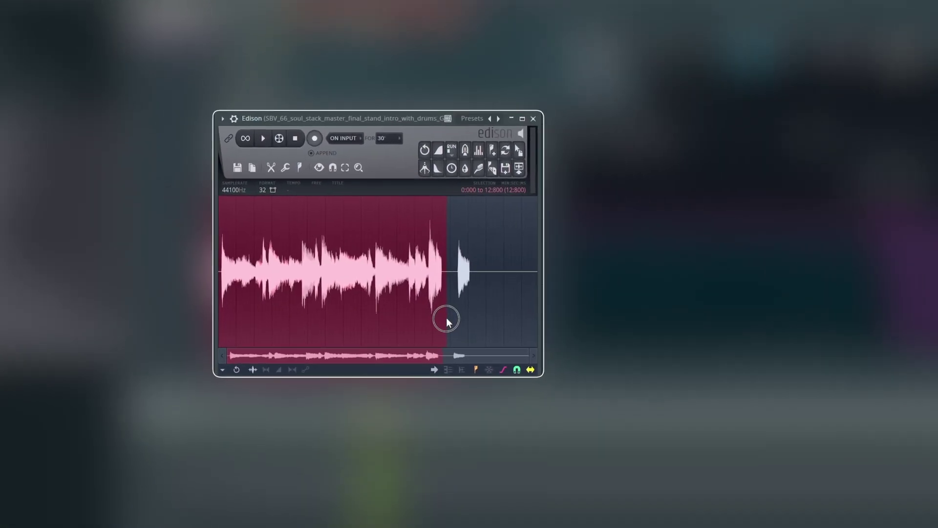
# Step: Snap Edison to samples, trim the selection to 0:184–12:508, and drag it toward the playlist
pyautogui.moveTo(446, 318); pyautogui.dragTo(444, 320)
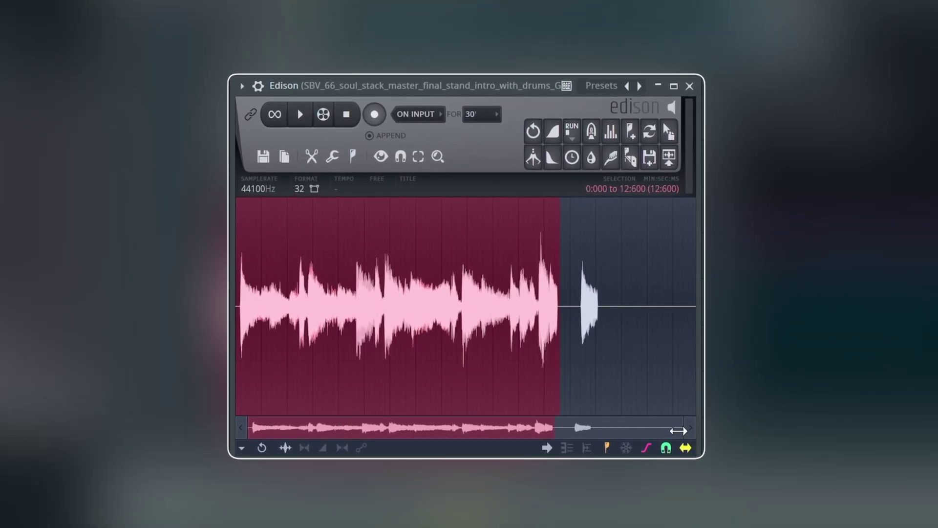
pyautogui.moveTo(678, 430); pyautogui.dragTo(281, 429)
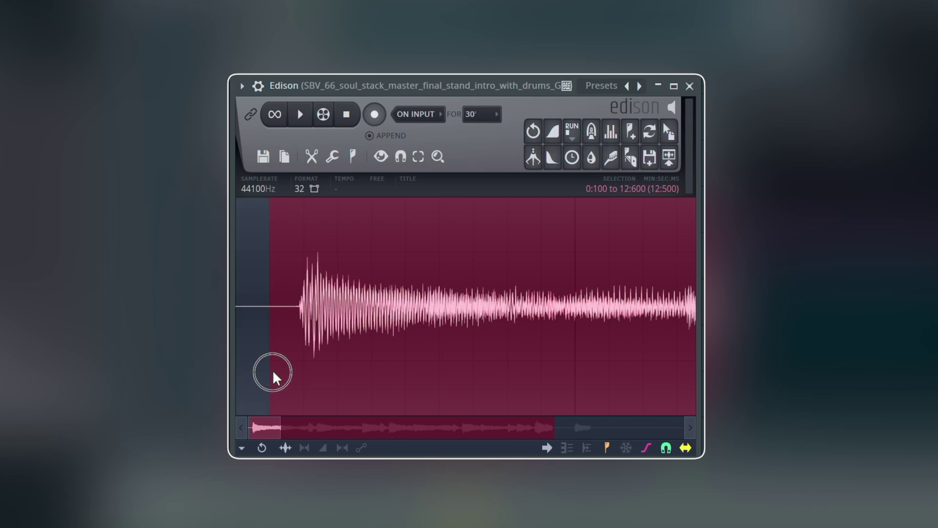
pyautogui.moveTo(297, 379); pyautogui.dragTo(251, 379)
pyautogui.click(401, 156)
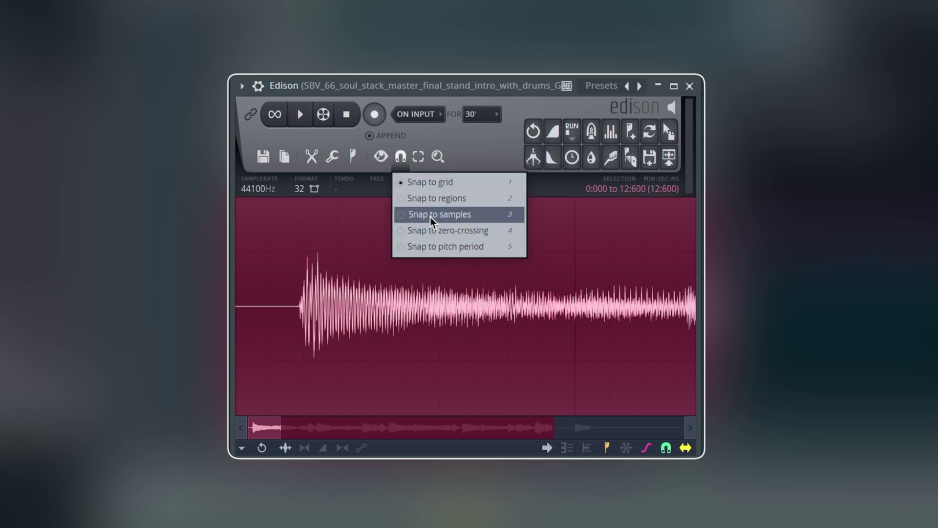
pyautogui.click(415, 214)
pyautogui.moveTo(236, 354); pyautogui.dragTo(296, 355)
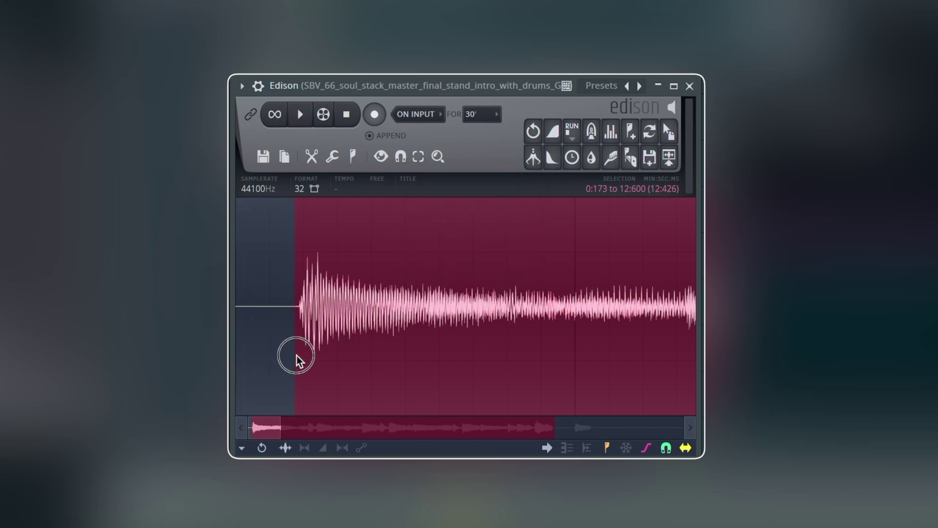
pyautogui.moveTo(299, 437); pyautogui.dragTo(551, 390)
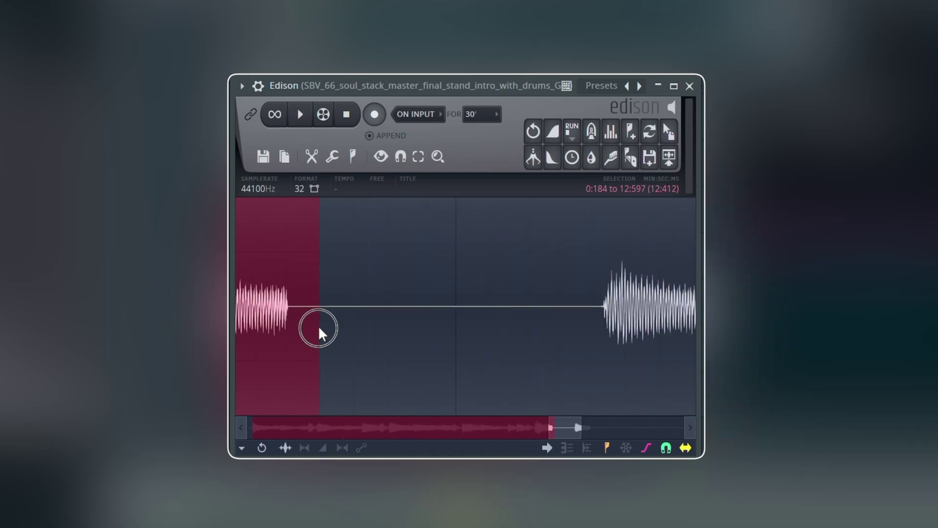
pyautogui.moveTo(319, 331); pyautogui.dragTo(296, 337)
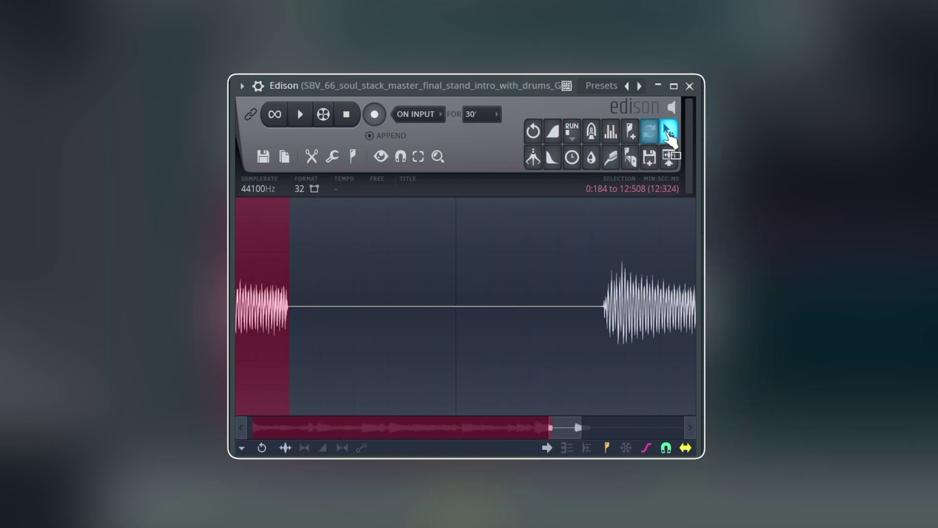
pyautogui.moveTo(668, 131); pyautogui.dragTo(337, 5)
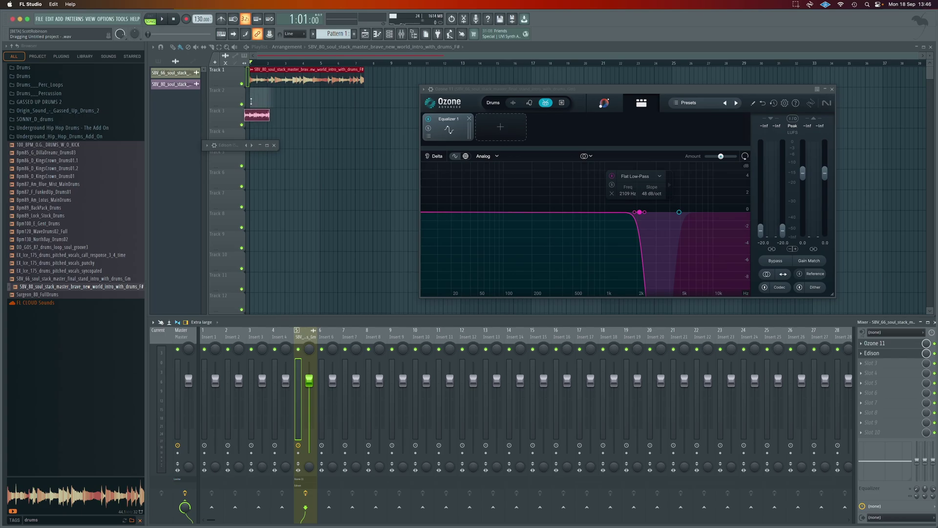
# Step: Drop the drumless Edison audio onto Track 2 at bar 1 and play it back
pyautogui.moveTo(252, 101); pyautogui.dragTo(251, 101)
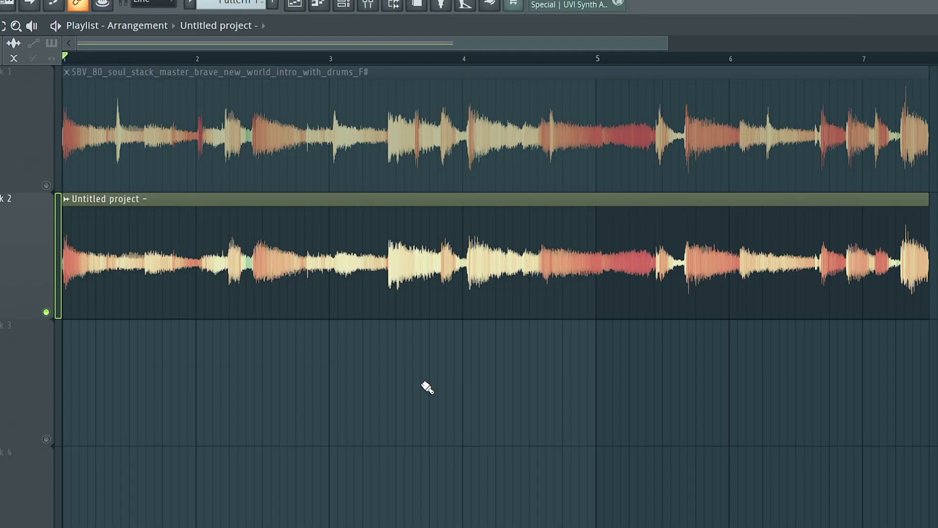
pyautogui.press('space')
pyautogui.press('space')
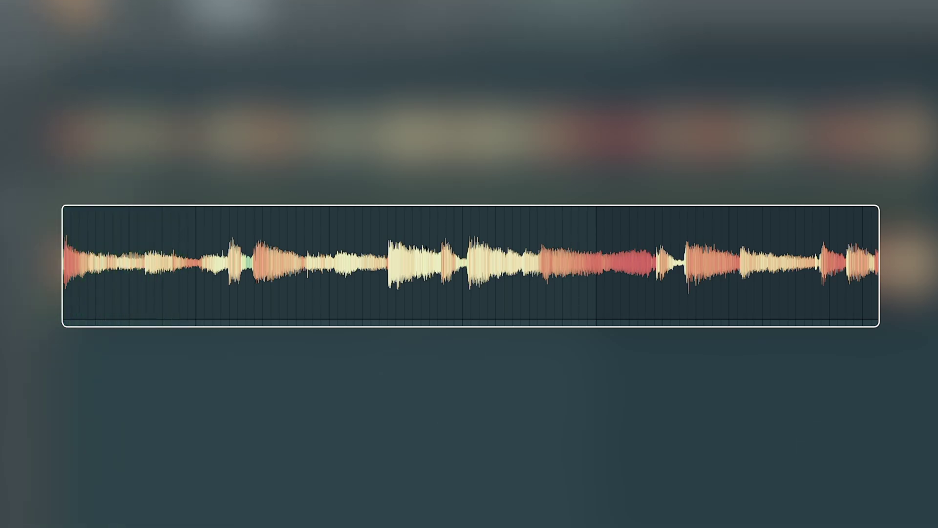
pyautogui.press('space')
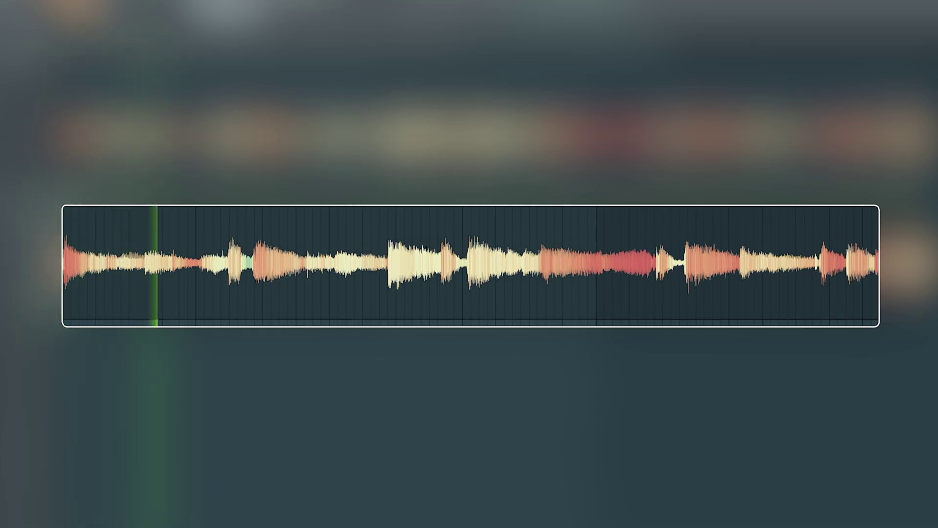
pyautogui.press('space')
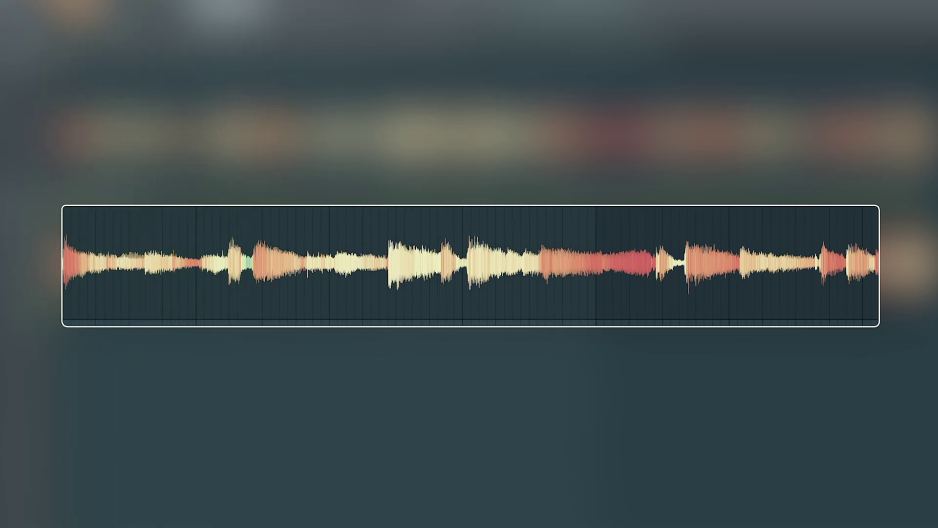